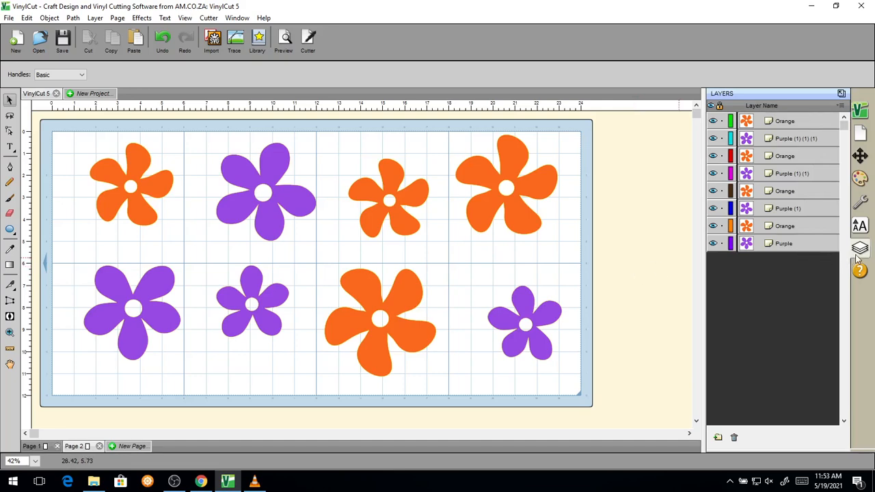
pyautogui.press('super+plus')
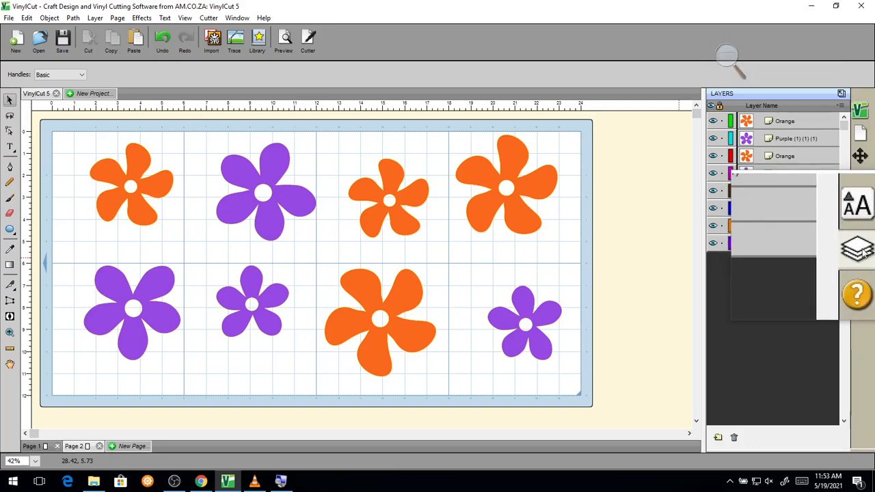
pyautogui.press('super+Escape')
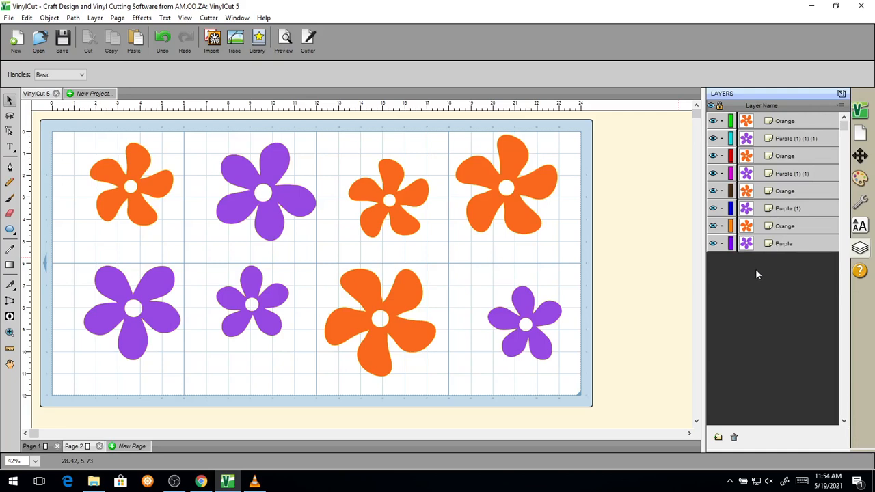
pyautogui.click(840, 108)
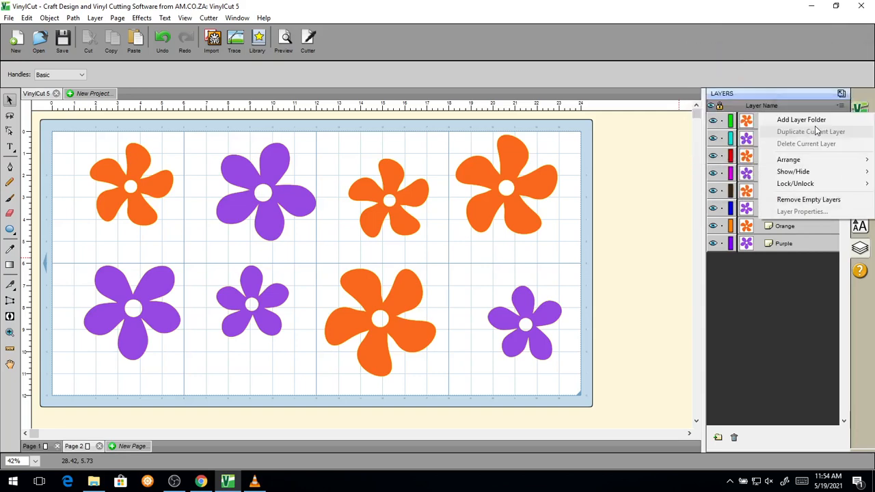
pyautogui.click(761, 334)
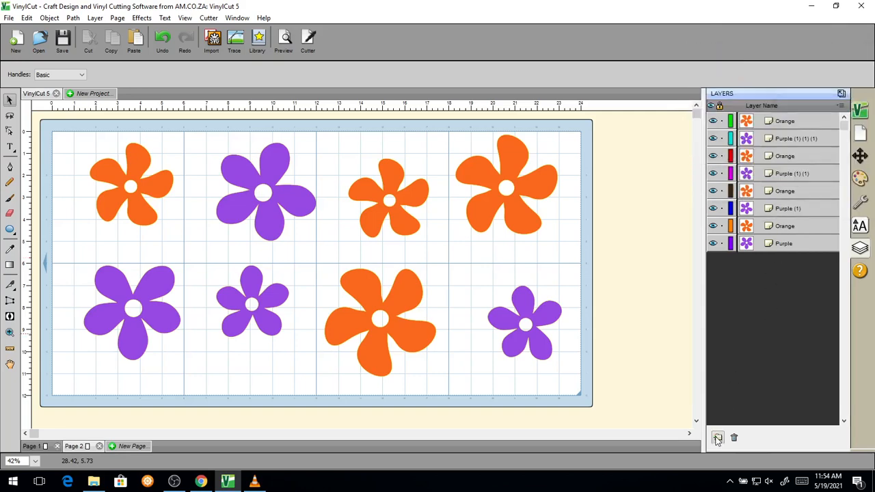
# Step: Add a new, empty layer folder above the existing flower layers
pyautogui.press('super+plus')
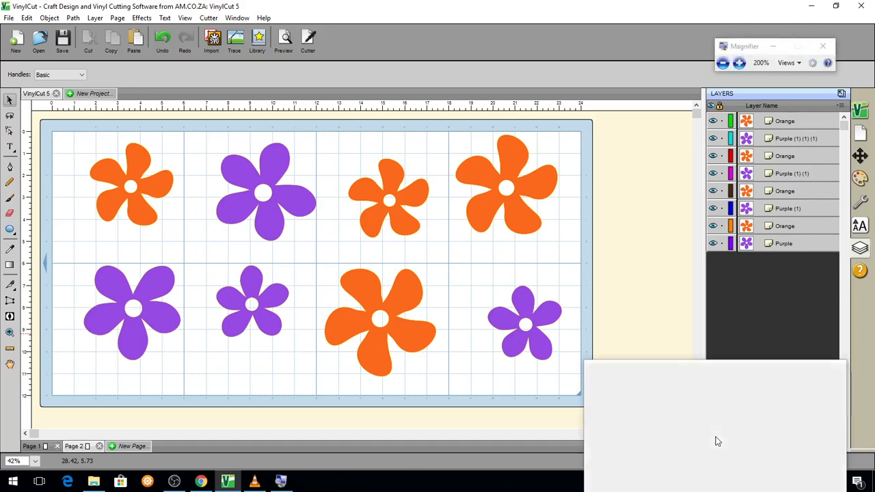
pyautogui.click(717, 438)
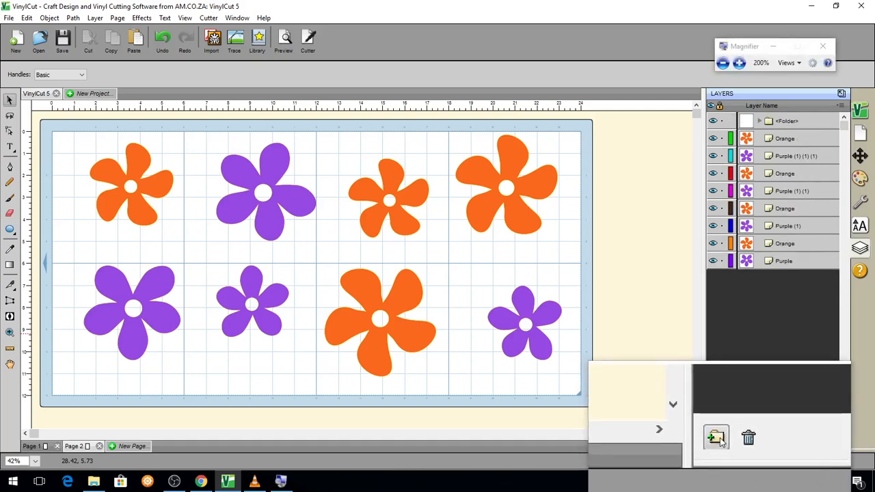
pyautogui.press('super+Escape')
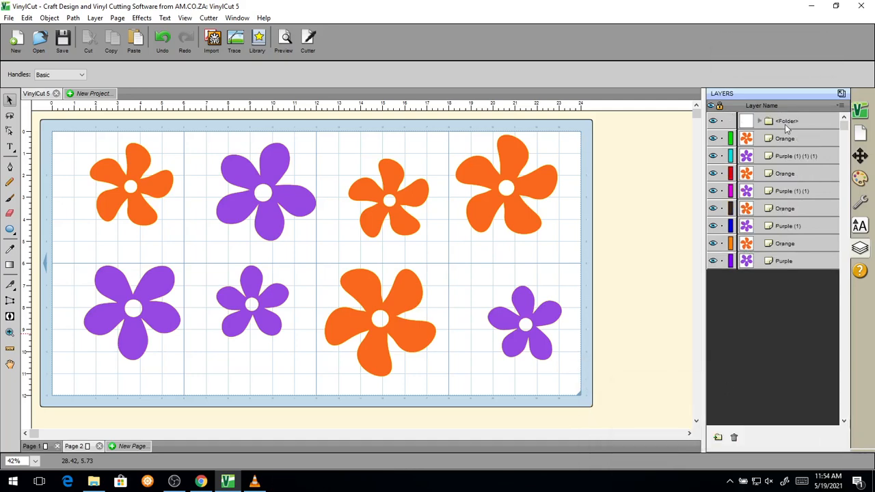
pyautogui.press('super+plus')
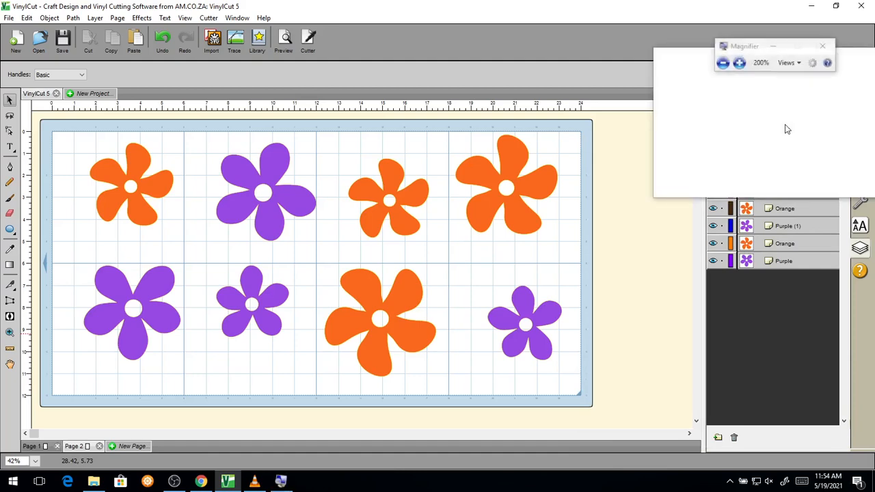
pyautogui.press('super+Escape')
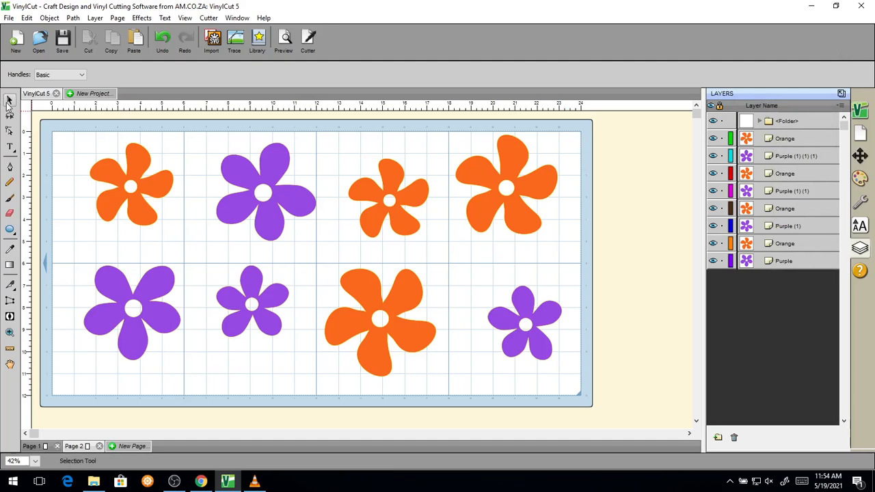
pyautogui.click(152, 186)
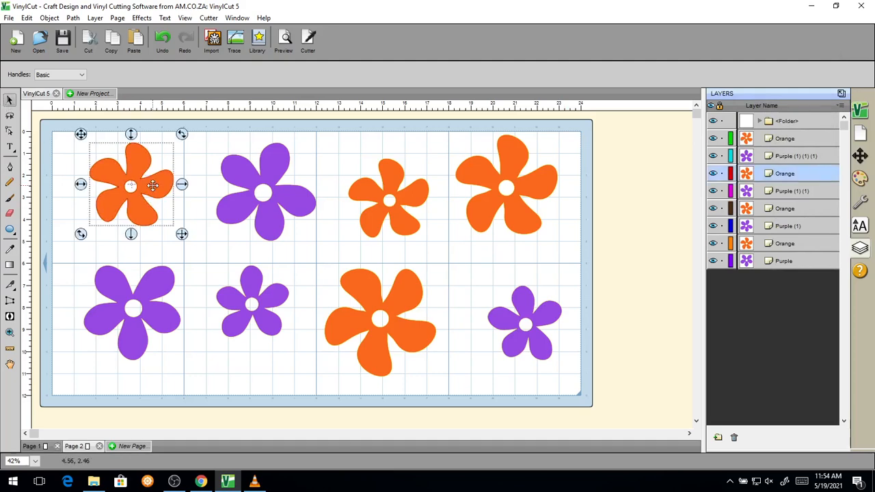
pyautogui.keyDown('shift'); pyautogui.click(369, 196); pyautogui.keyUp('shift')
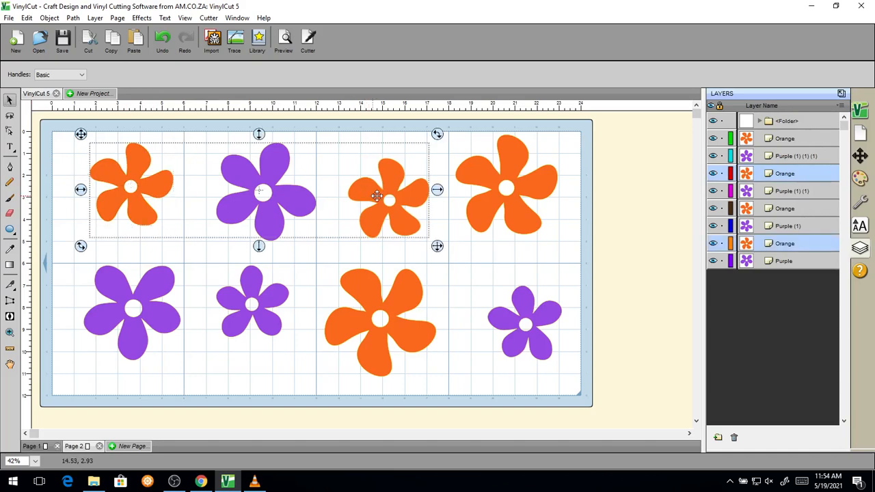
pyautogui.keyDown('shift'); pyautogui.click(494, 205); pyautogui.keyUp('shift')
pyautogui.hotkey('ctrl', 'z')
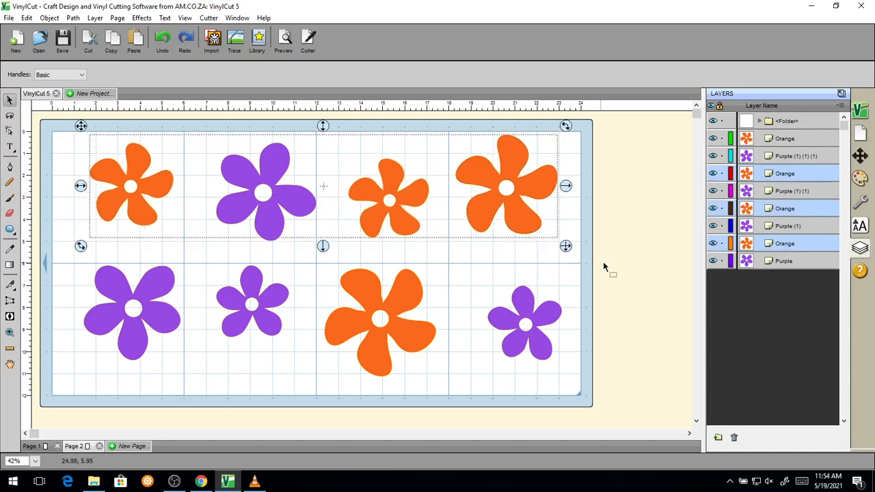
pyautogui.click(625, 269)
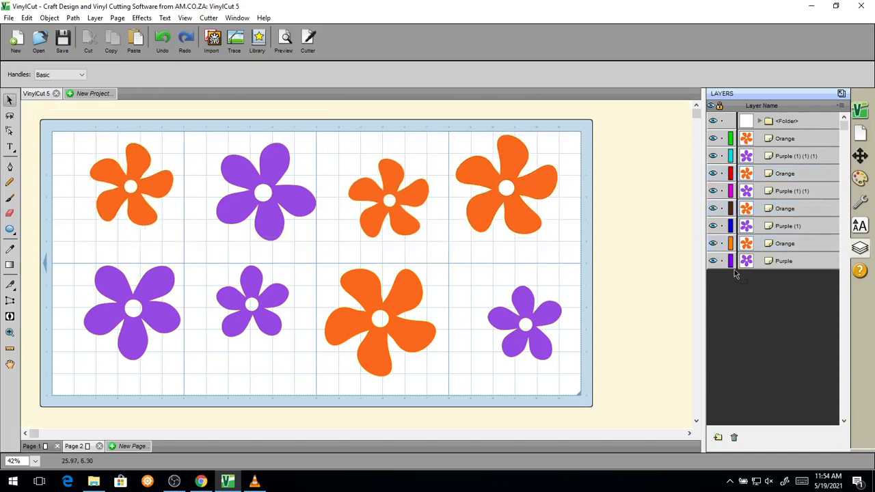
# Step: Move all four Orange layers together into the new layer folder and check the folder's contents
pyautogui.click(789, 142)
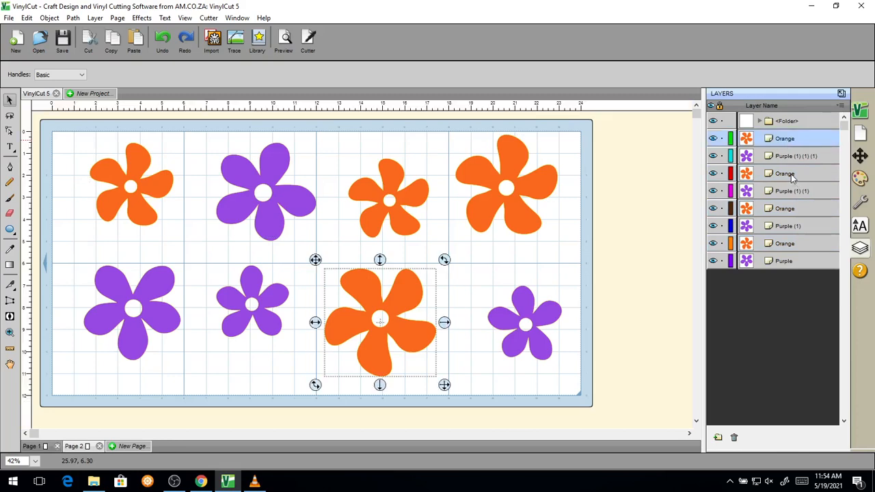
pyautogui.keyDown('ctrl'); pyautogui.click(792, 176); pyautogui.keyUp('ctrl')
pyautogui.keyDown('ctrl'); pyautogui.click(783, 210); pyautogui.keyUp('ctrl')
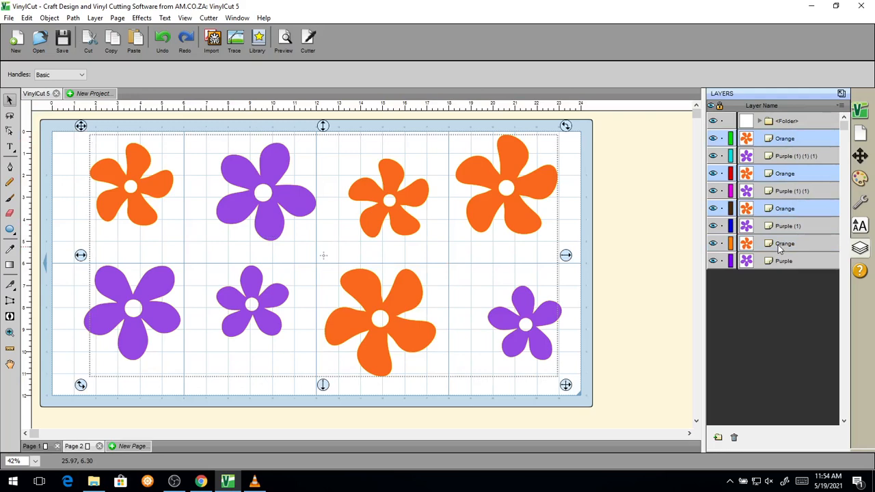
pyautogui.keyDown('ctrl'); pyautogui.click(780, 246); pyautogui.keyUp('ctrl')
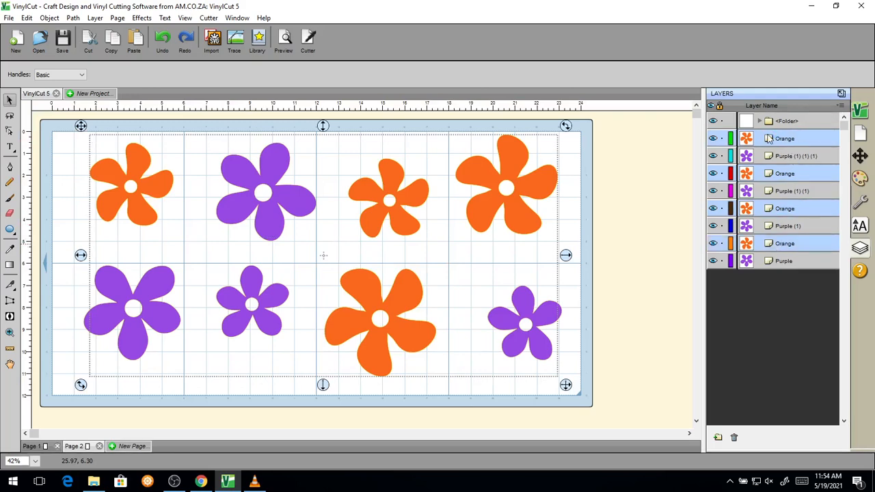
pyautogui.press('super+plus')
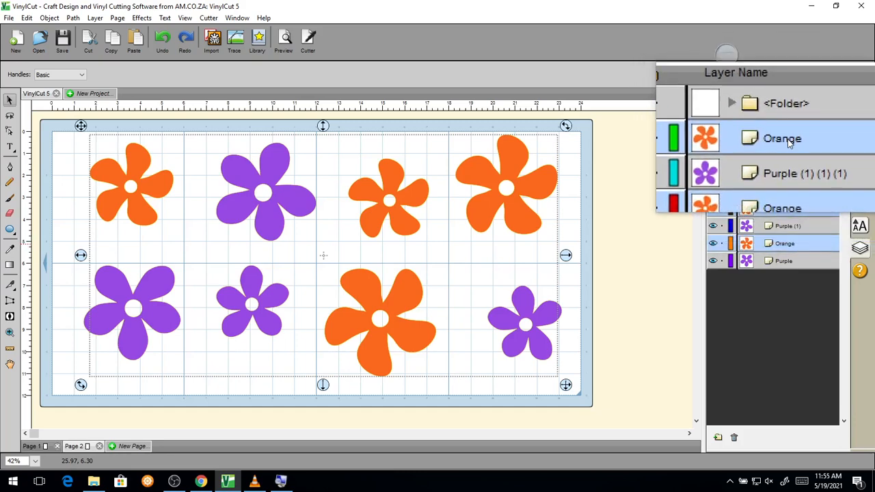
pyautogui.moveTo(788, 141); pyautogui.dragTo(762, 125)
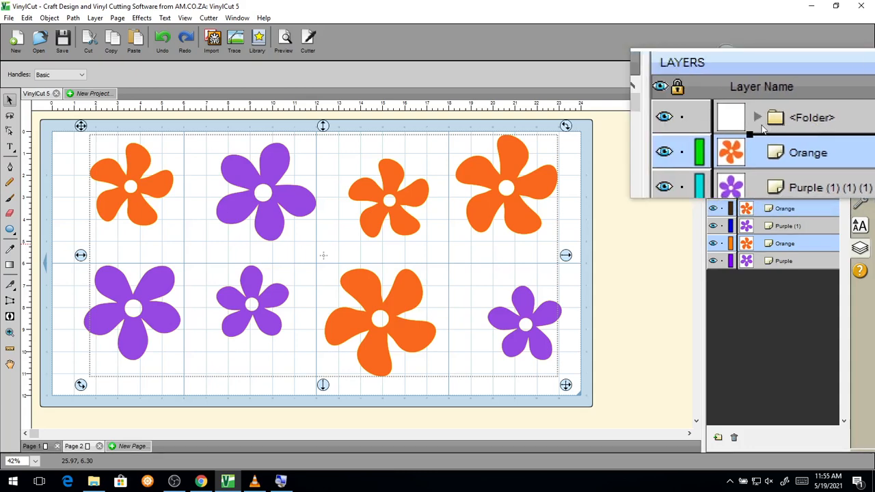
pyautogui.moveTo(761, 128); pyautogui.dragTo(780, 129)
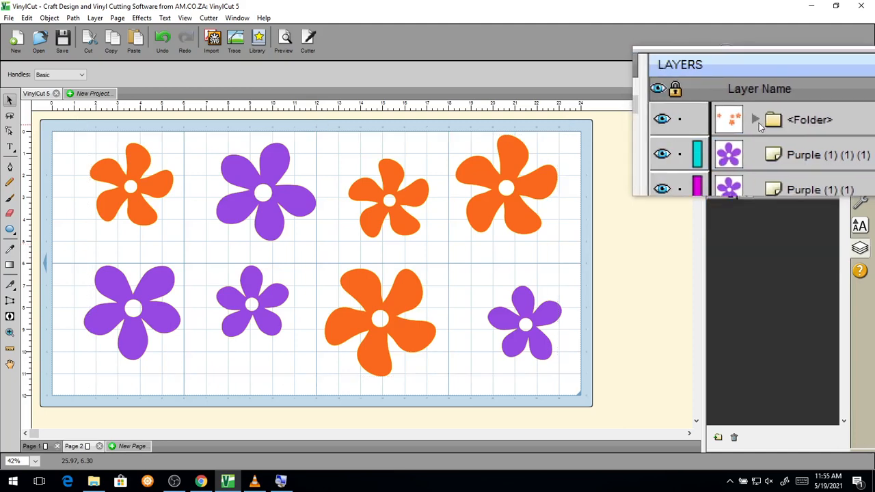
pyautogui.click(758, 122)
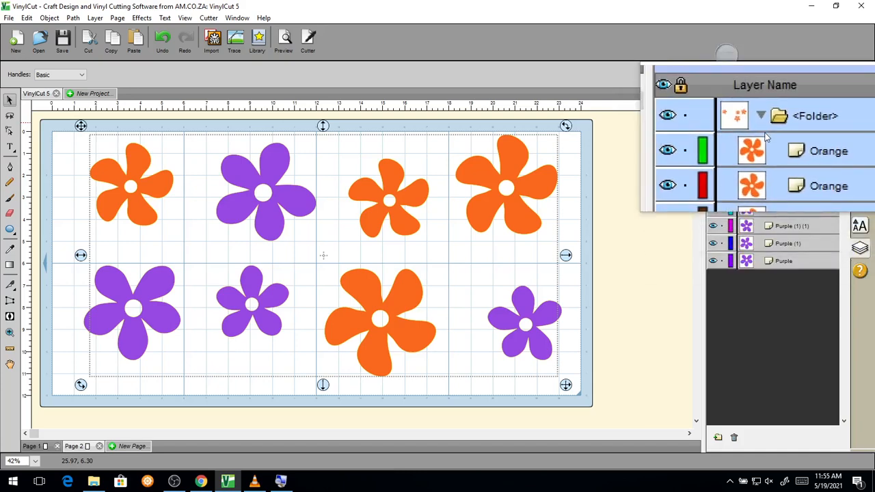
pyautogui.click(761, 122)
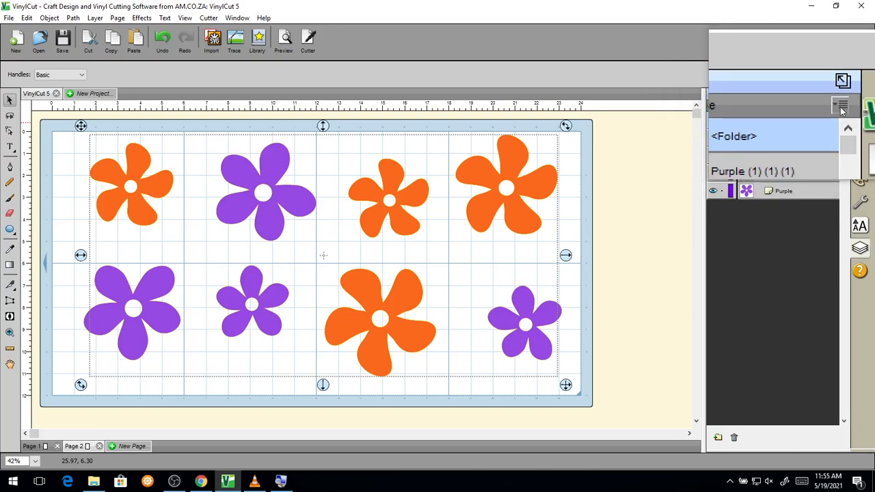
pyautogui.click(842, 108)
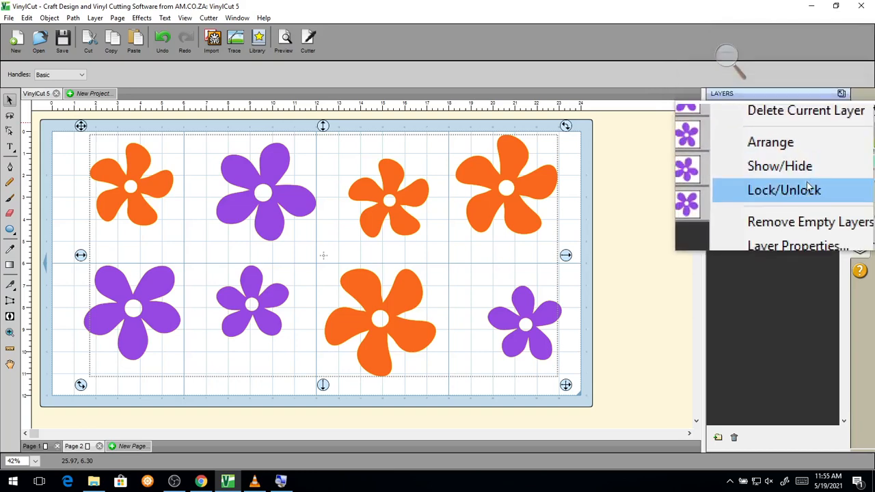
pyautogui.click(802, 212)
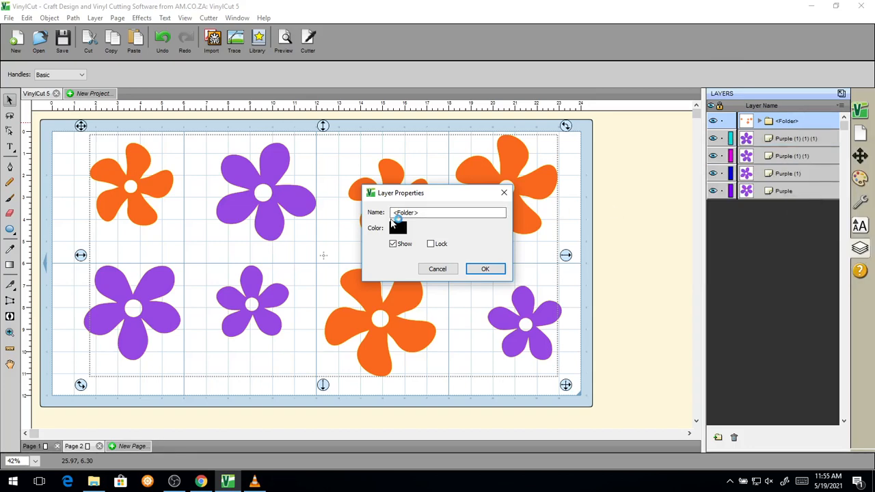
pyautogui.press('super+plus')
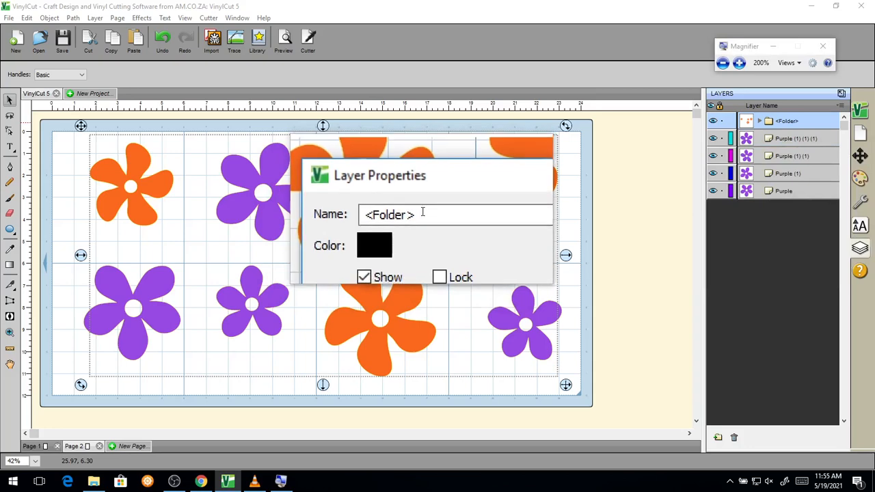
pyautogui.press('super+Escape')
pyautogui.click(438, 270)
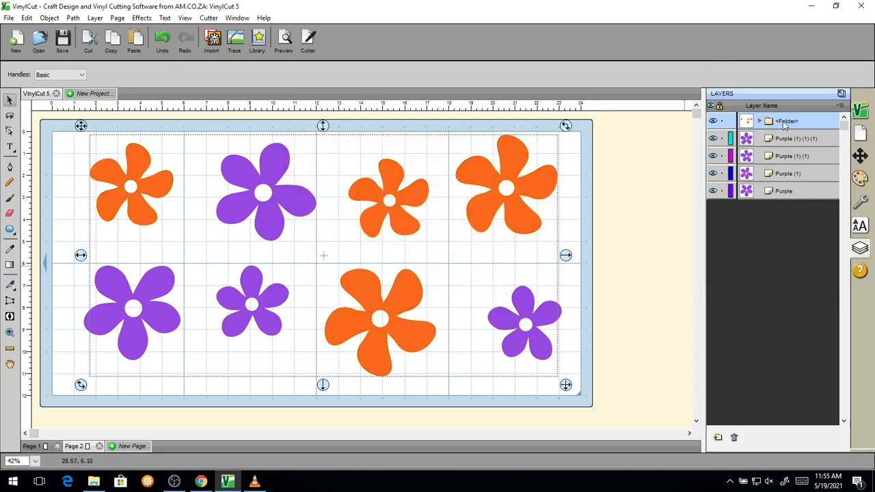
# Step: Rename the layer folder holding the orange flowers as Orange in its layer properties
pyautogui.press('super+plus')
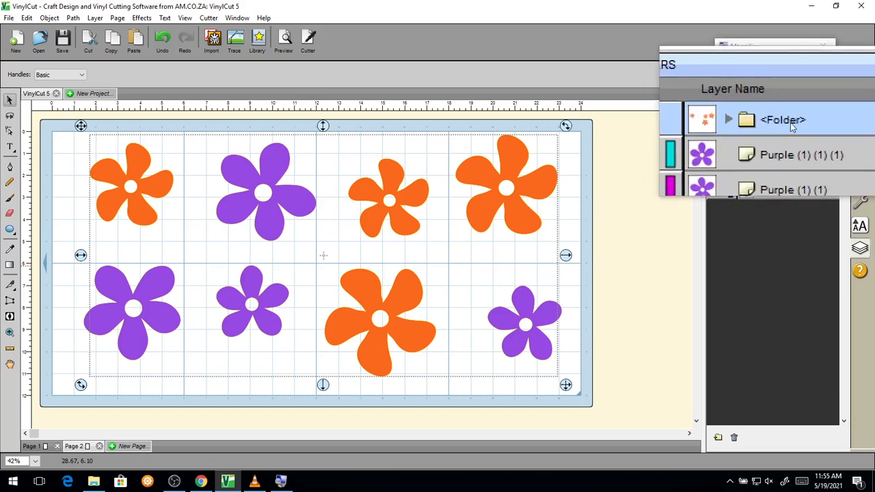
pyautogui.doubleClick(790, 125)
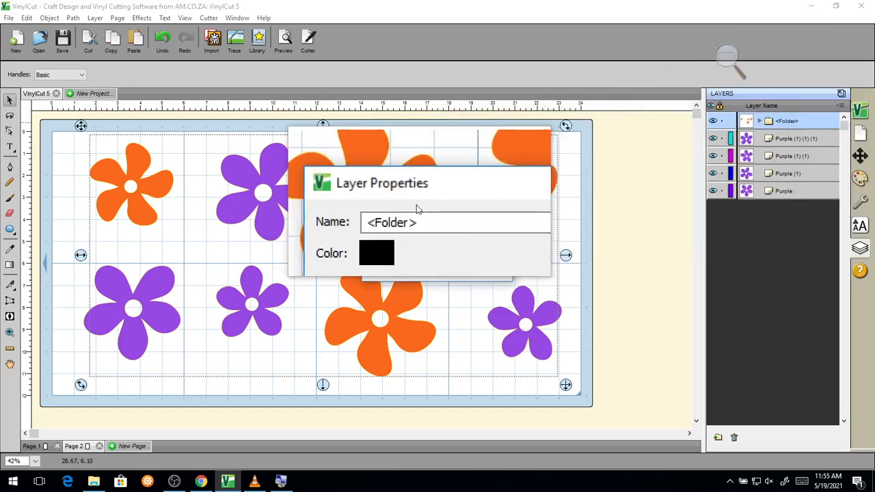
pyautogui.moveTo(419, 213); pyautogui.dragTo(378, 212)
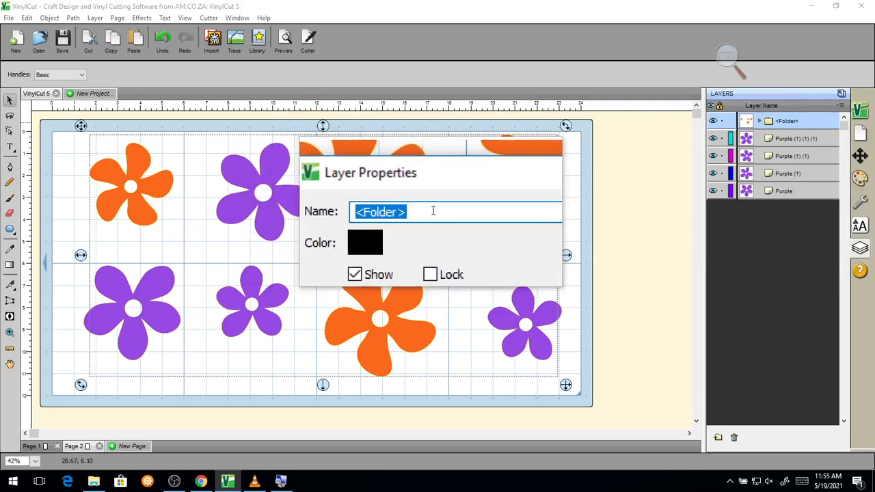
pyautogui.write('Ora')
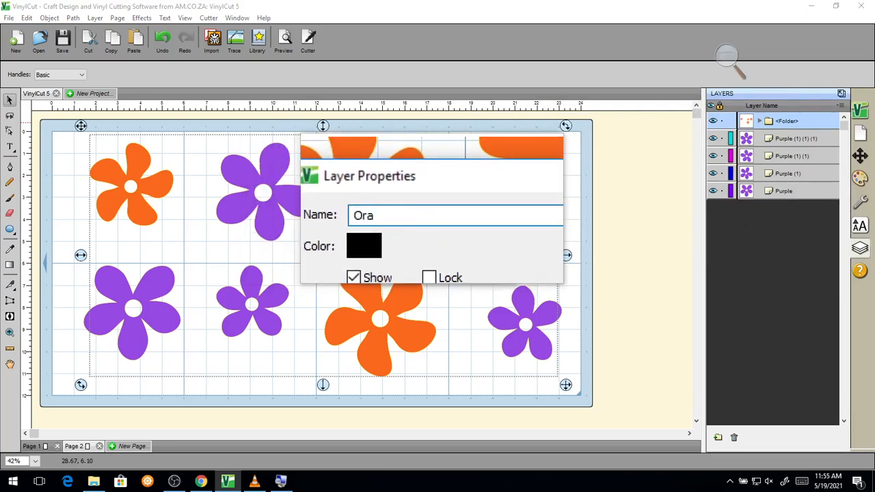
pyautogui.write('nge')
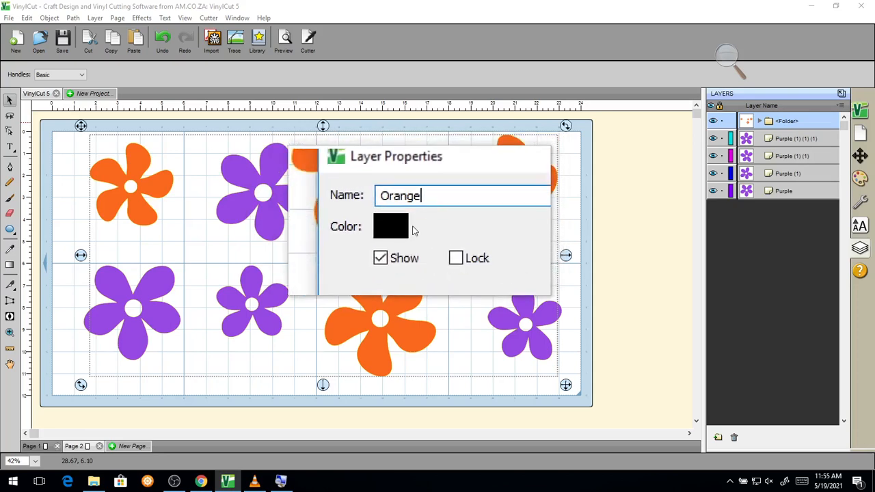
pyautogui.press('Return')
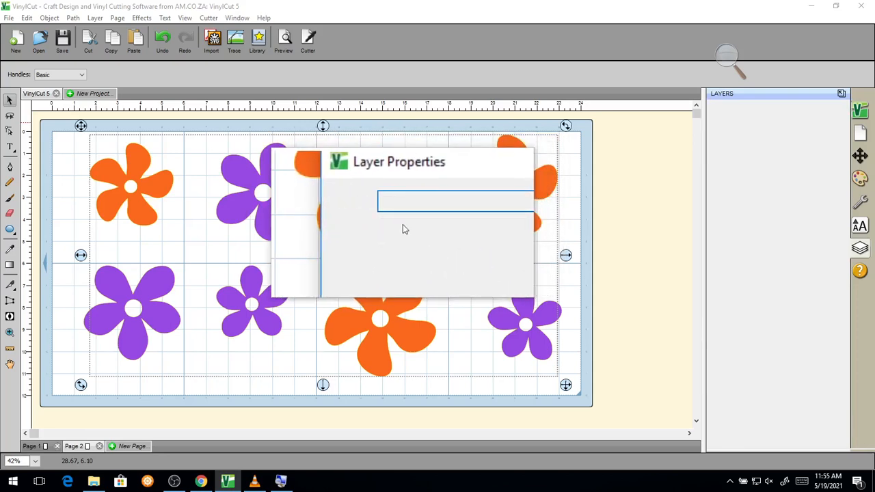
# Step: Set the Orange folder's layer color to orange (FF8000) and apply the layer properties
pyautogui.click(403, 224)
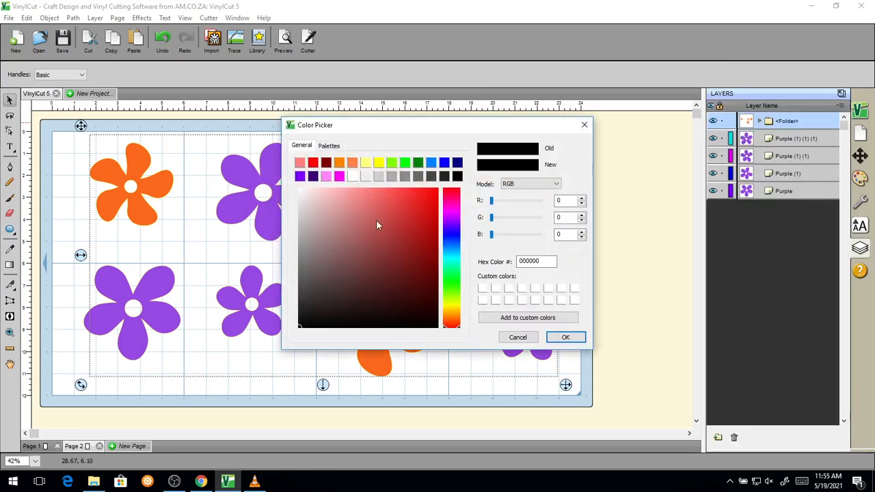
pyautogui.click(340, 163)
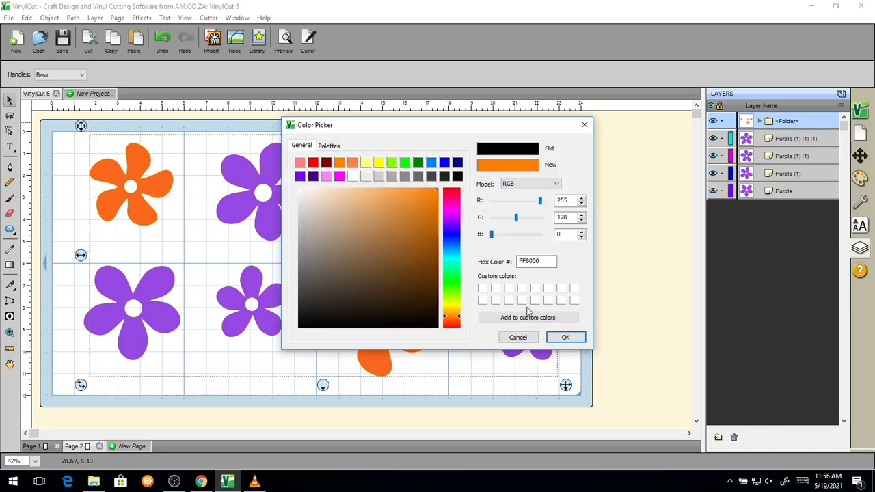
pyautogui.click(565, 337)
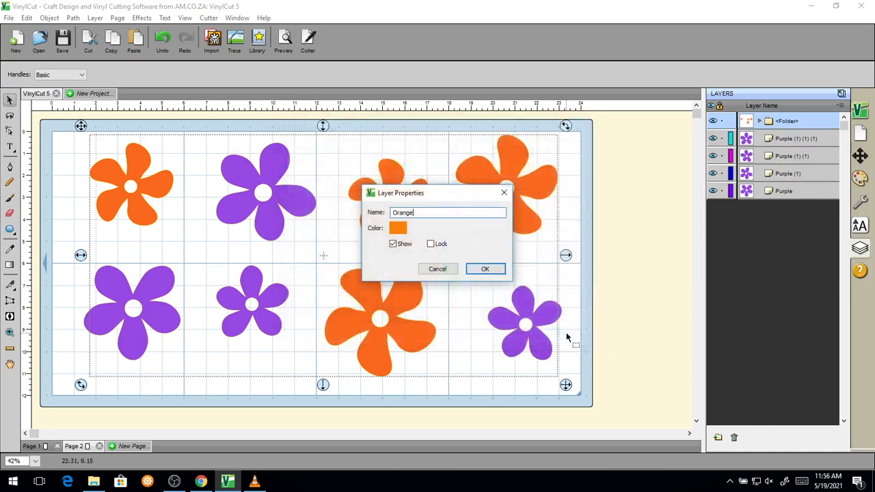
pyautogui.click(484, 269)
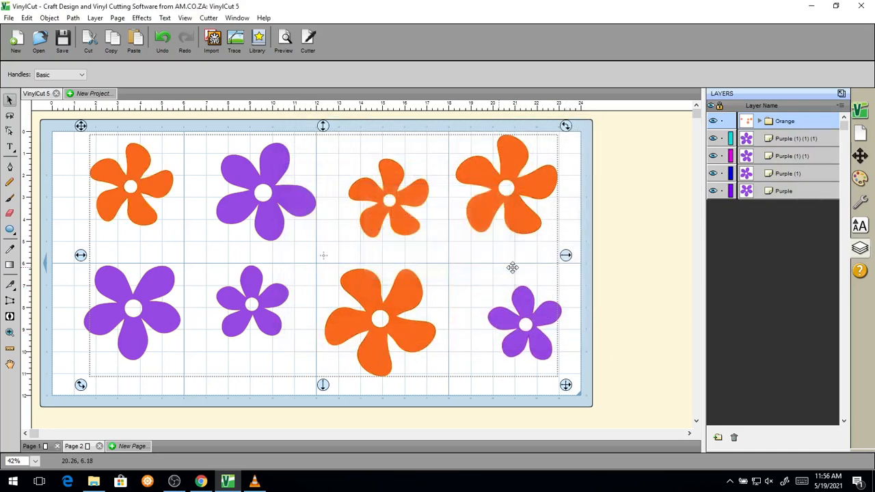
# Step: Check which layers the Orange folder contains, collapse it again and clear the selection
pyautogui.click(760, 122)
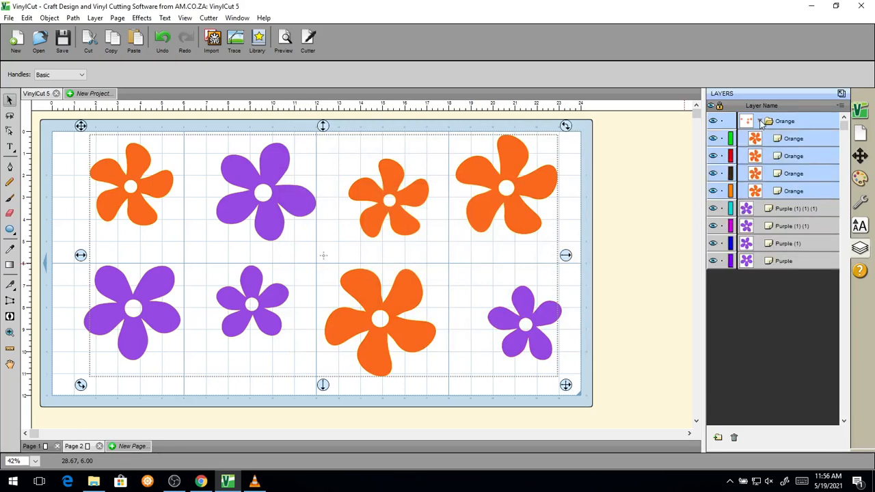
pyautogui.click(760, 121)
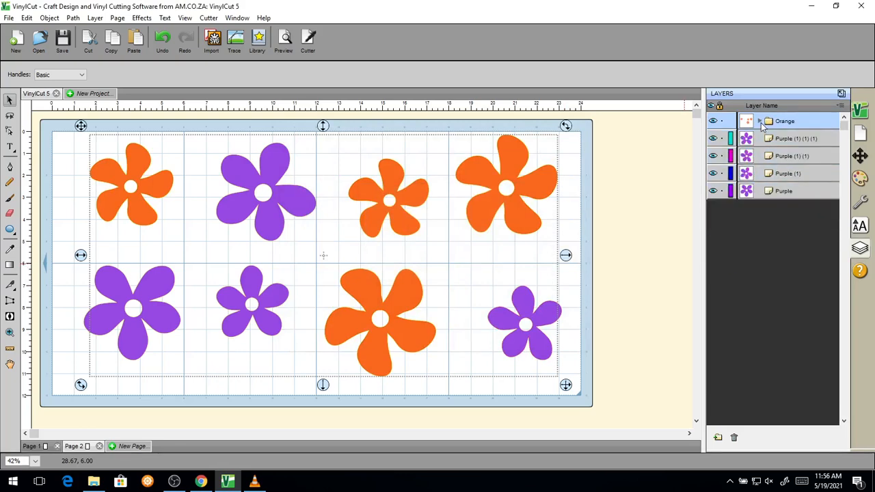
pyautogui.click(773, 236)
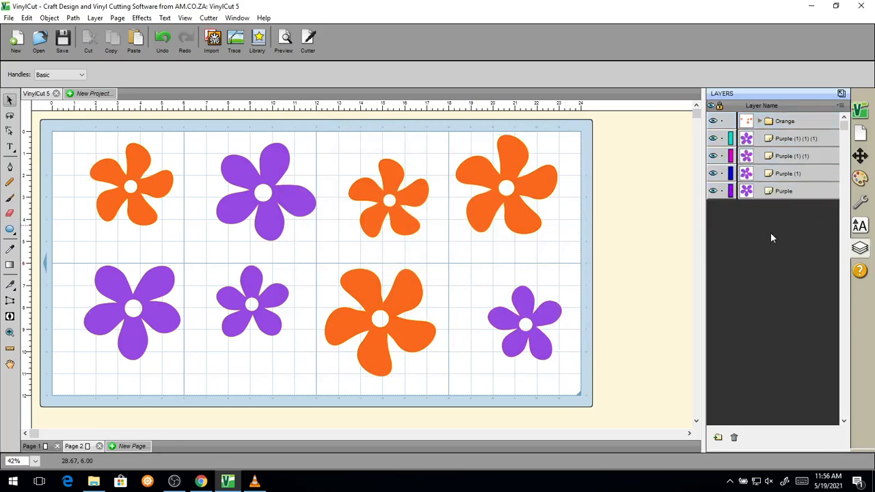
# Step: Add another layer folder and move all four Purple flower layers into it together
pyautogui.click(718, 437)
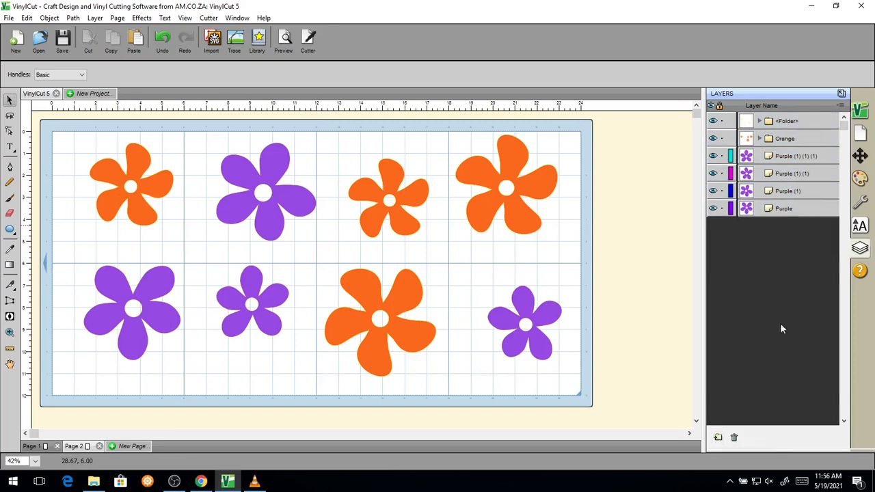
pyautogui.click(788, 157)
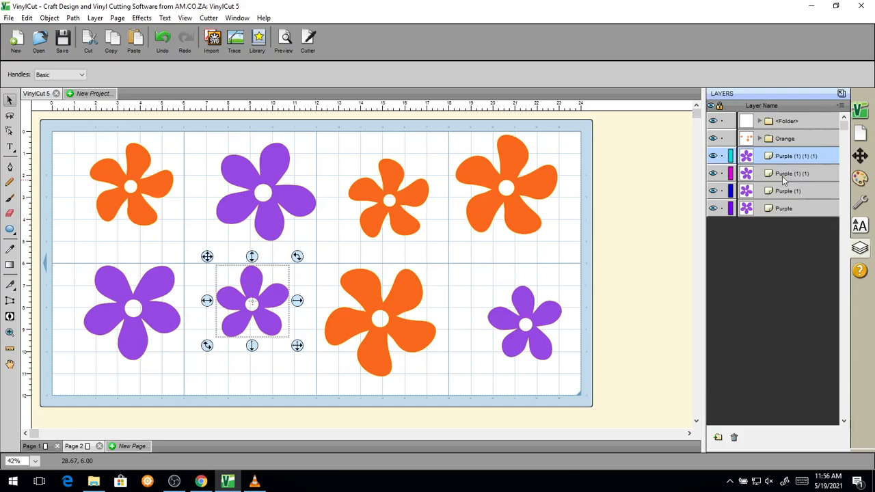
pyautogui.keyDown('shift'); pyautogui.click(785, 174); pyautogui.keyUp('shift')
pyautogui.keyDown('shift'); pyautogui.click(784, 192); pyautogui.keyUp('shift')
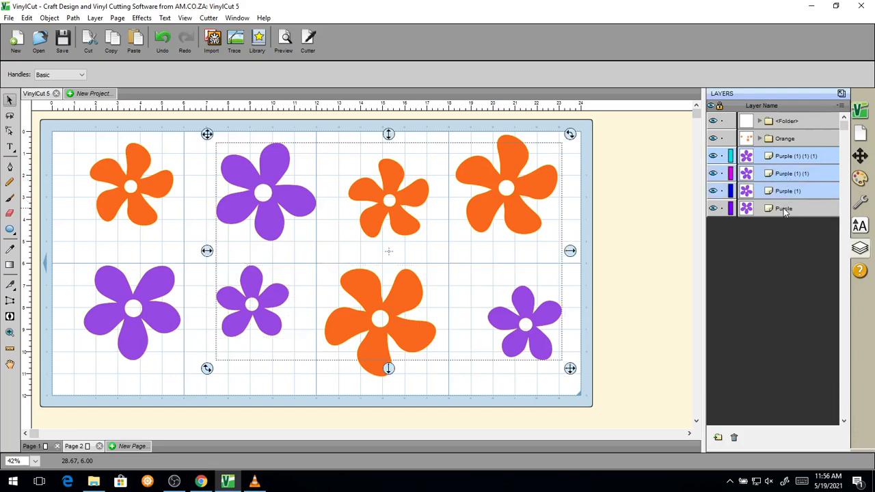
pyautogui.keyDown('shift'); pyautogui.click(785, 209); pyautogui.keyUp('shift')
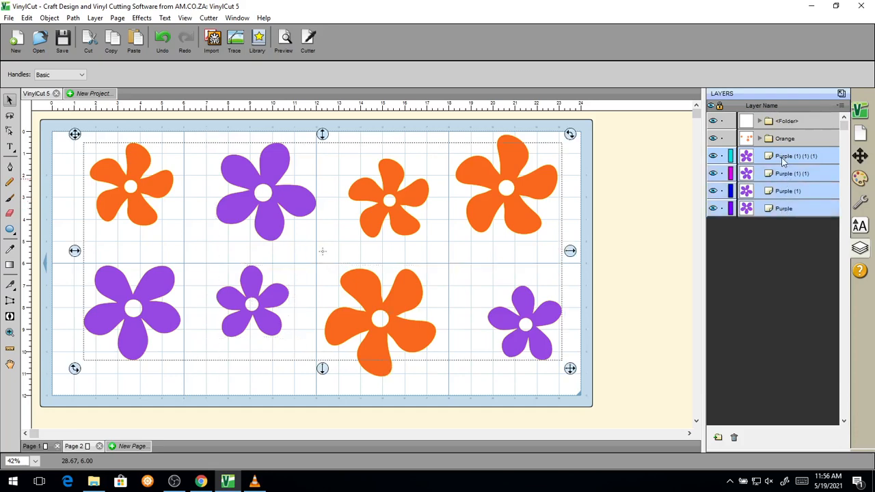
pyautogui.moveTo(784, 161); pyautogui.dragTo(786, 127)
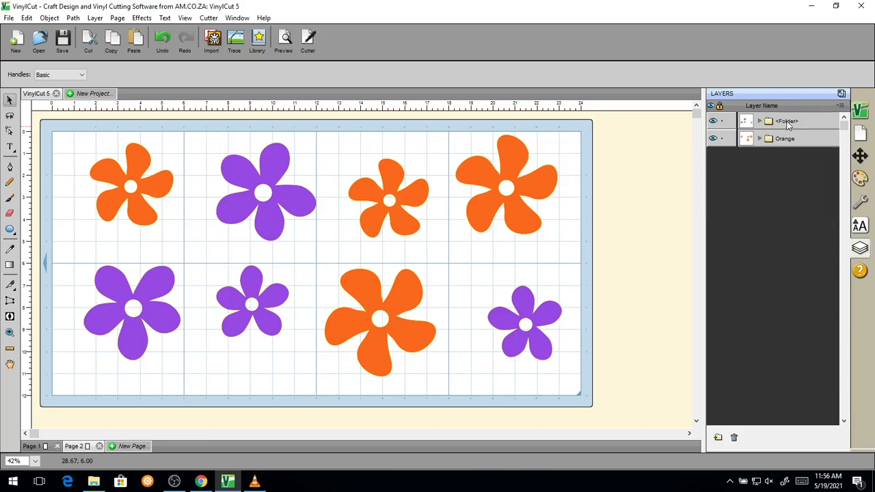
# Step: Rename the folder holding the purple flowers as Purple and set its layer color to the purple swatch
pyautogui.click(788, 123)
pyautogui.doubleClick(789, 123)
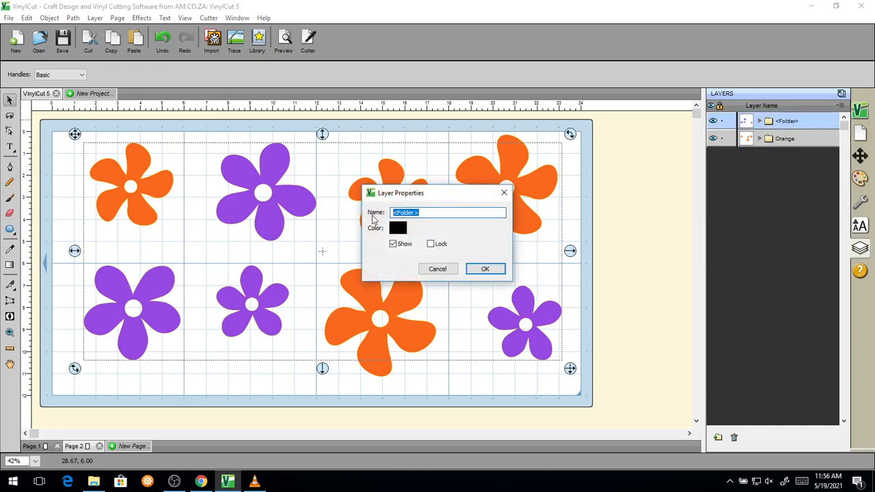
pyautogui.write('Purple')
pyautogui.press('Return')
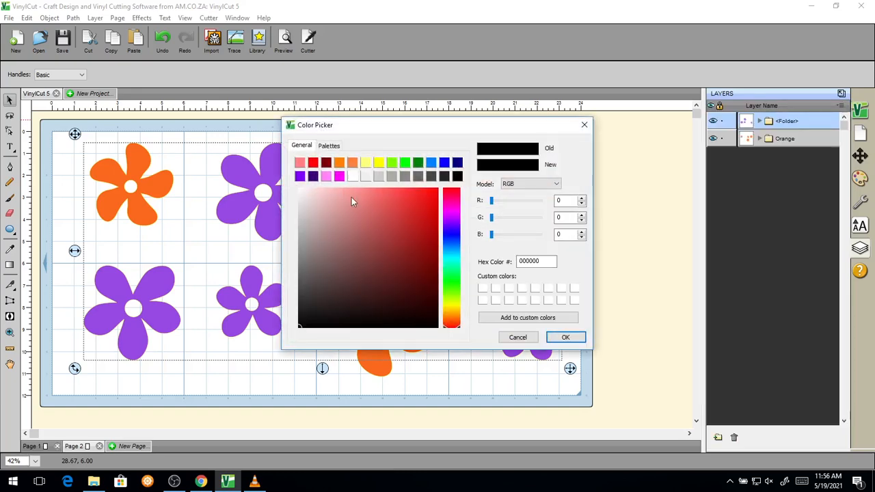
pyautogui.click(300, 176)
pyautogui.click(566, 338)
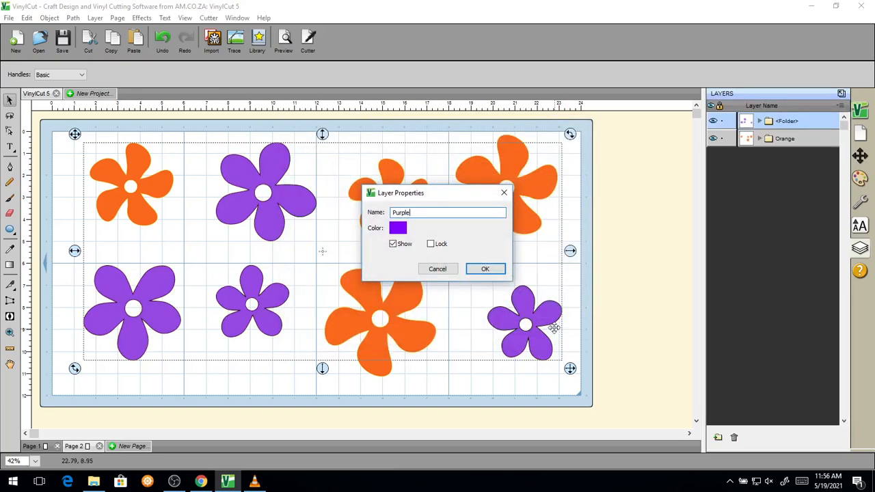
pyautogui.click(484, 269)
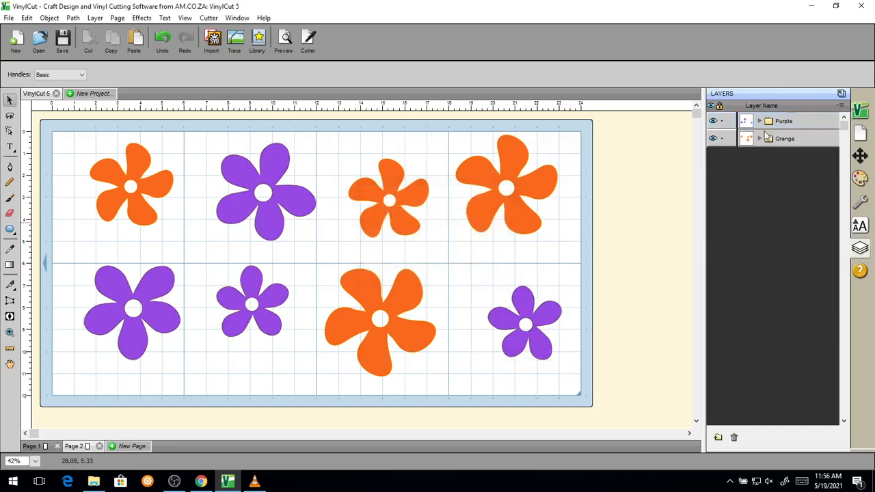
# Step: Review the contents of the Purple and Orange folders, leaving both collapsed and nothing selected
pyautogui.click(761, 124)
pyautogui.click(761, 124)
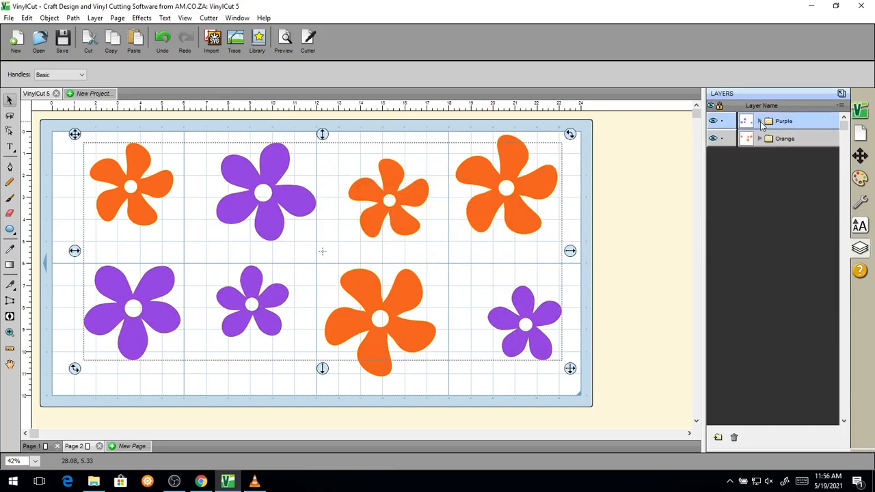
pyautogui.click(761, 140)
pyautogui.click(761, 141)
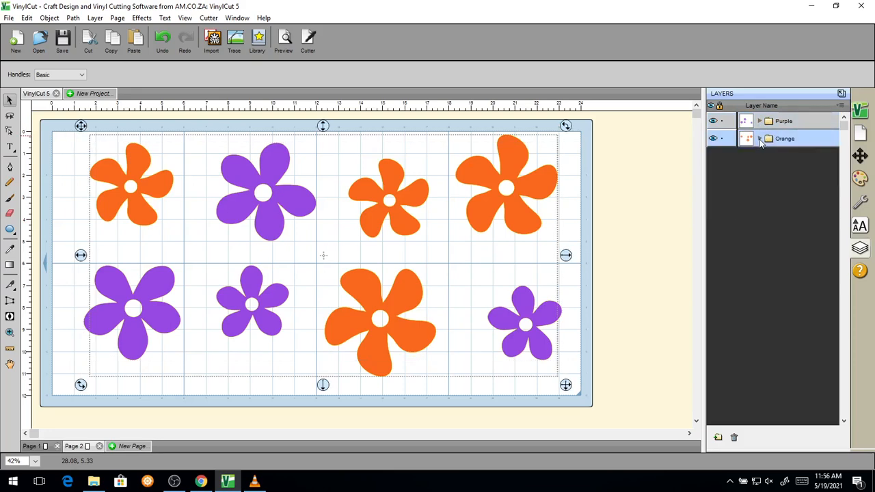
pyautogui.click(778, 211)
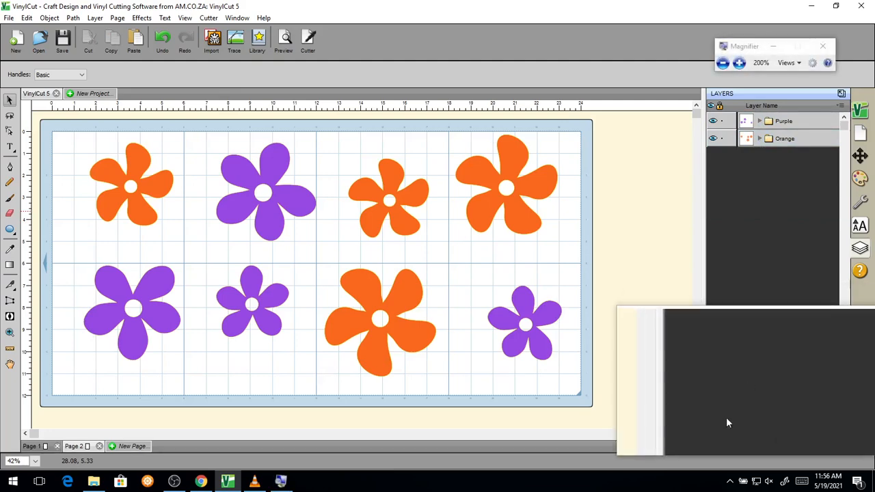
# Step: Add a third layer folder at the top of the layer list and name it Flowers
pyautogui.press('super+Escape')
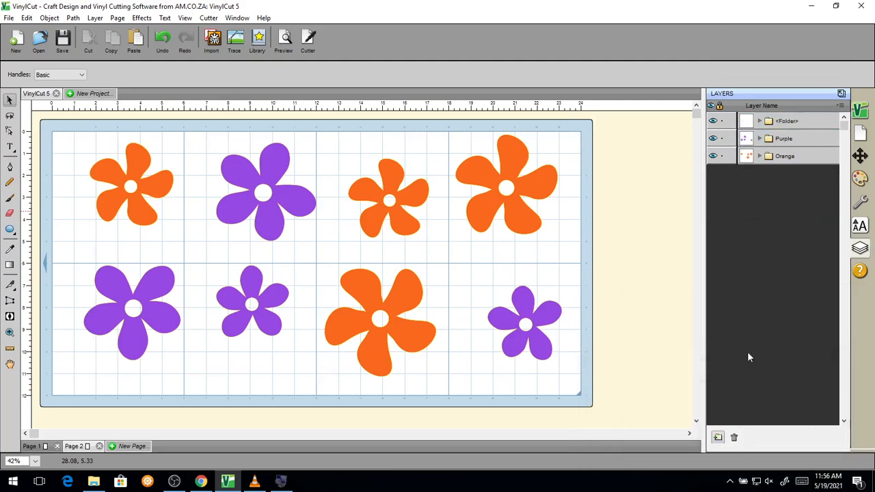
pyautogui.click(789, 121)
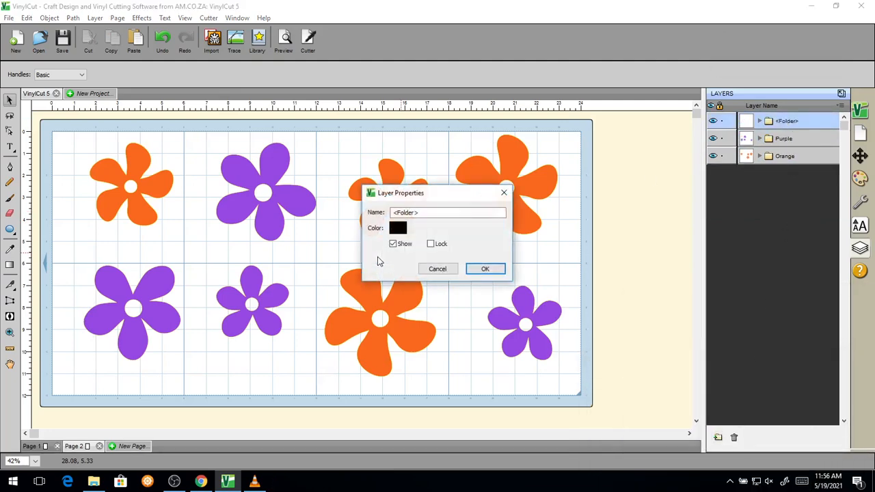
pyautogui.press('super+plus')
pyautogui.doubleClick(407, 214)
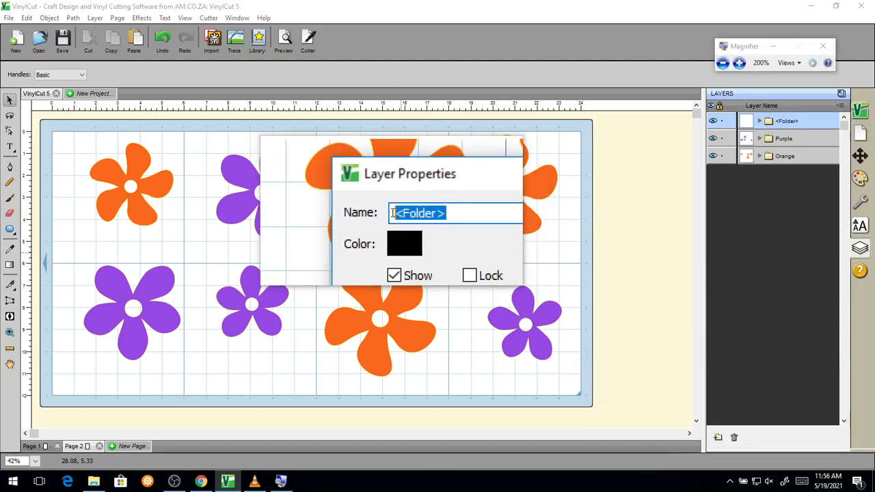
pyautogui.write('Flowers')
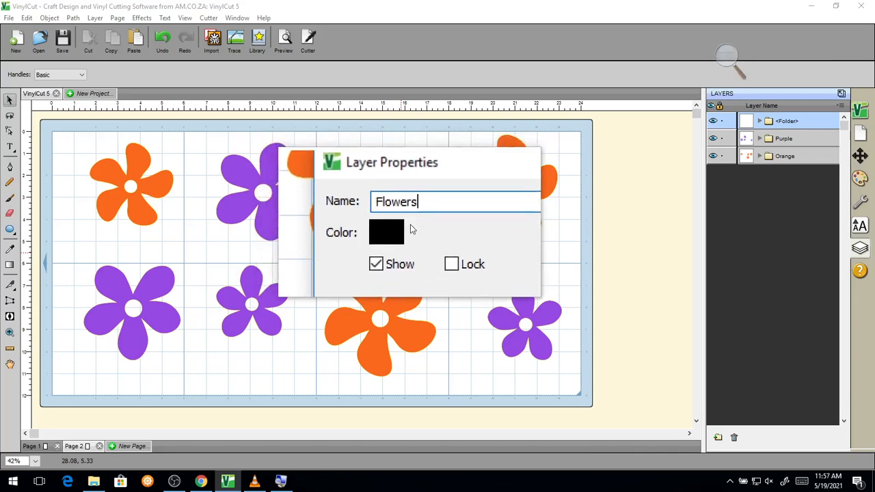
pyautogui.press('Return')
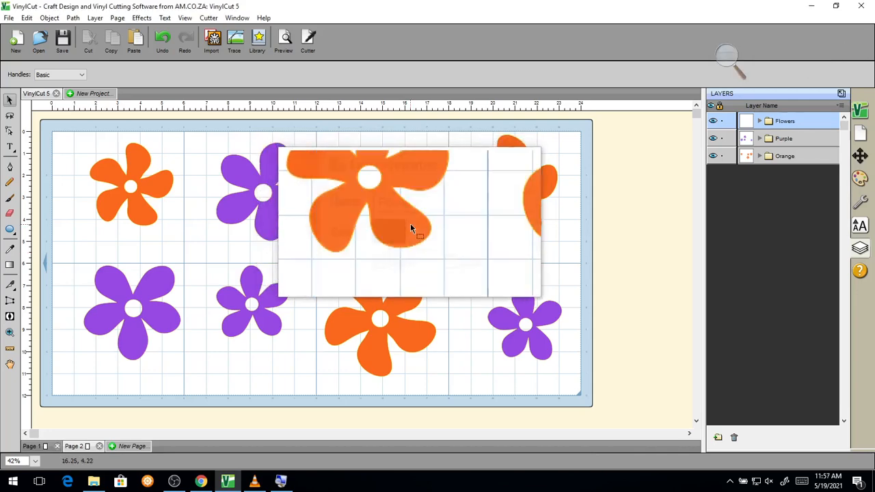
pyautogui.press('super+Escape')
pyautogui.click(777, 233)
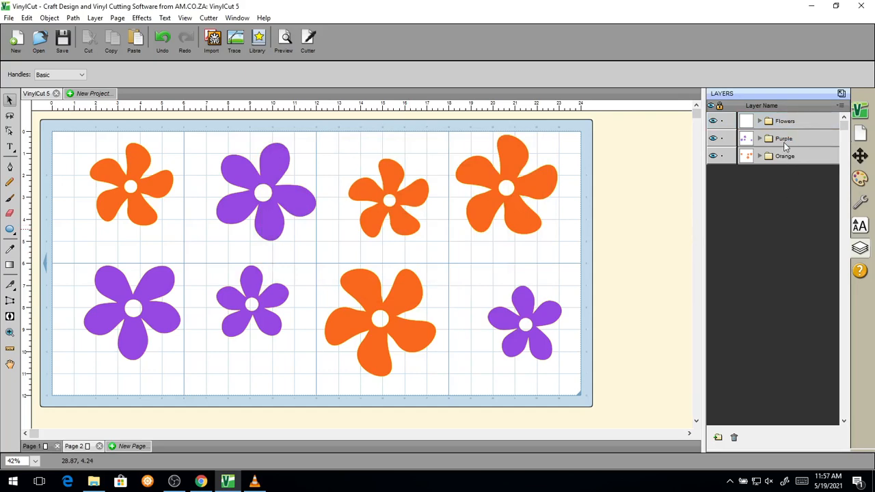
# Step: Nest the Purple and Orange folders inside the Flowers folder, with Purple placed above Orange
pyautogui.press('super+plus')
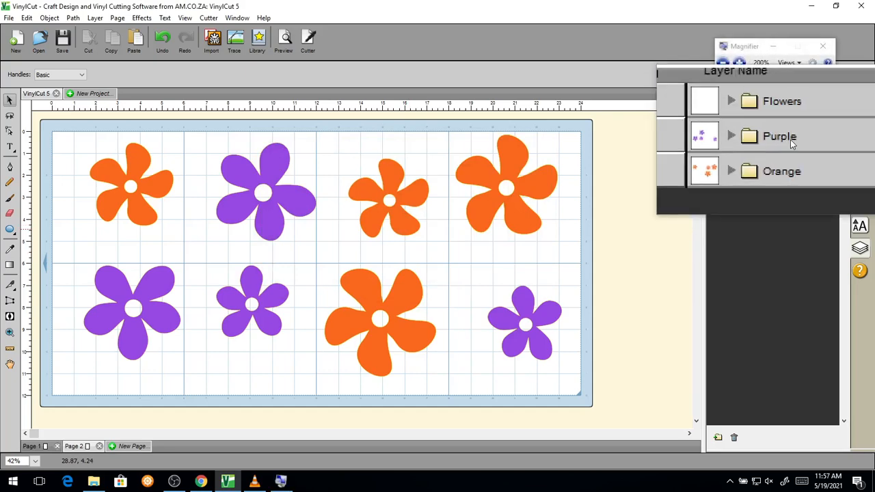
pyautogui.click(790, 139)
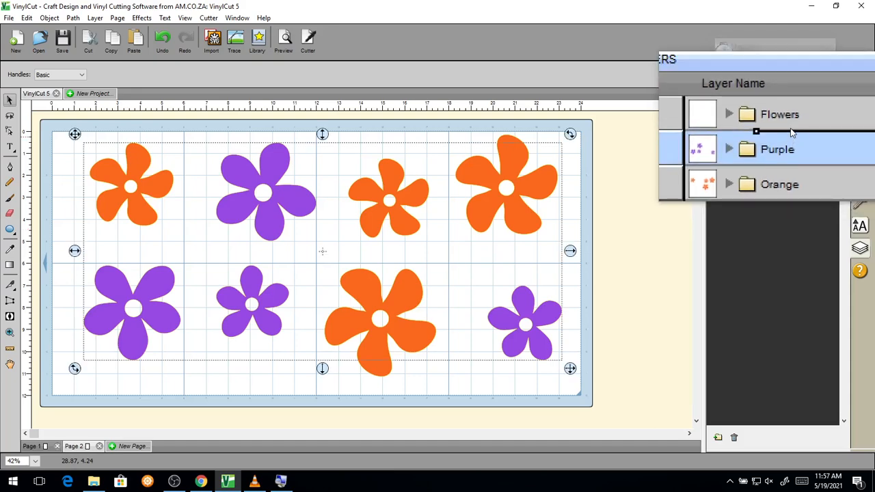
pyautogui.moveTo(792, 132); pyautogui.dragTo(791, 129)
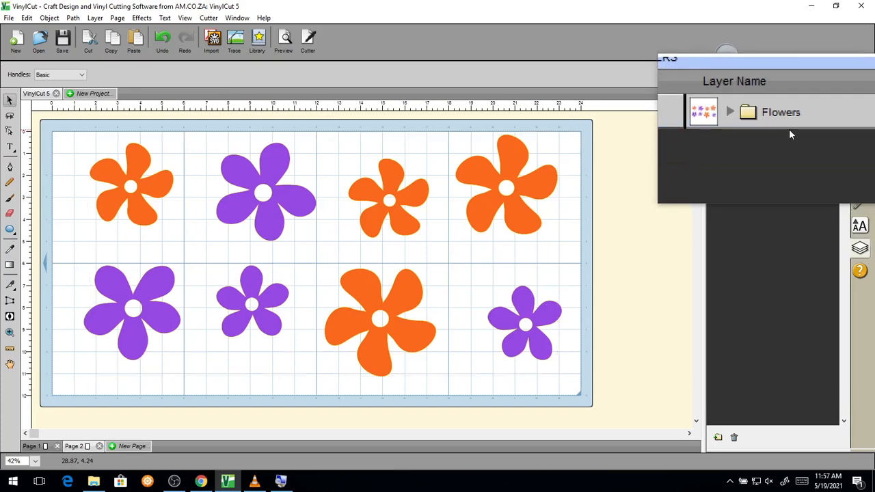
pyautogui.click(759, 123)
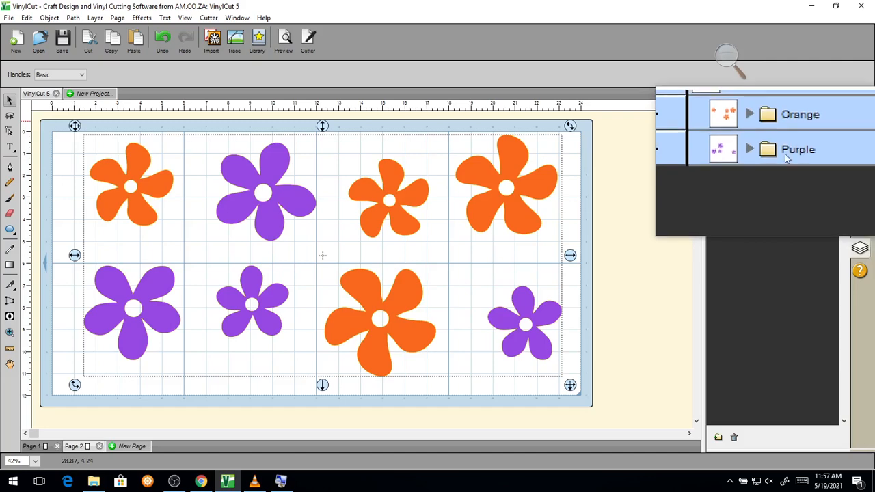
pyautogui.moveTo(782, 159); pyautogui.dragTo(781, 129)
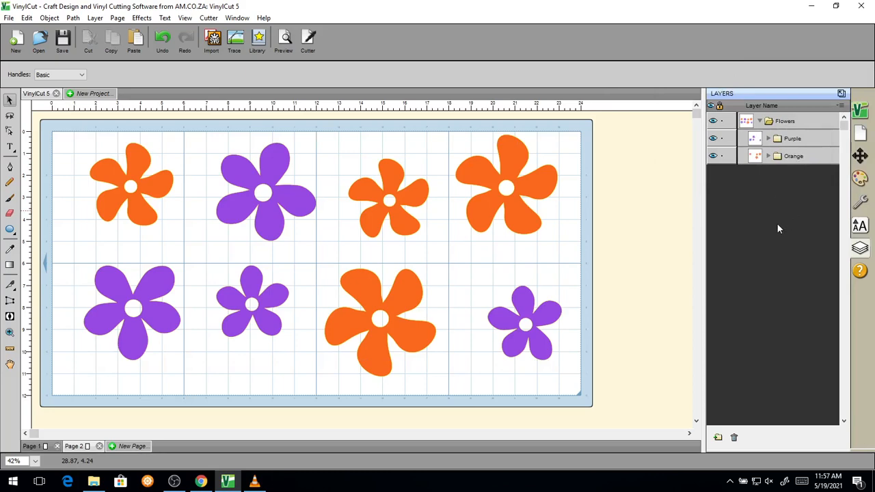
# Step: Examine the nested folder structure inside Flowers, including the Purple subfolder, and collapse everything again
pyautogui.click(760, 122)
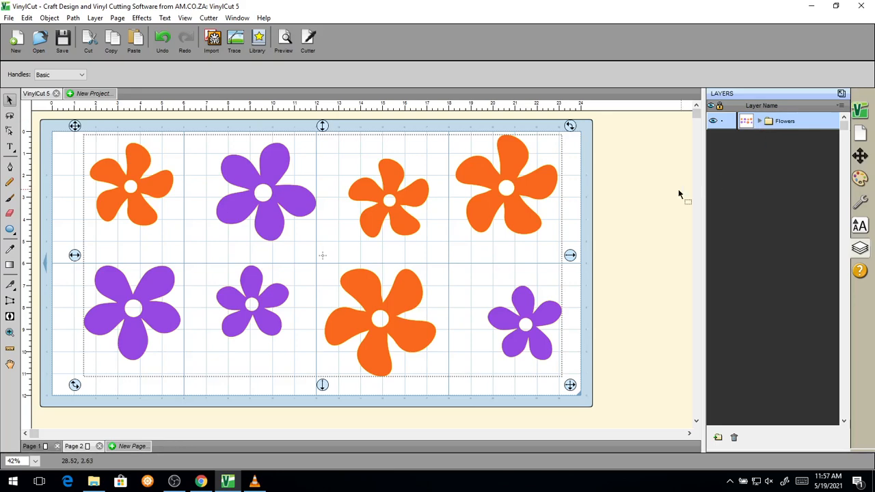
pyautogui.click(650, 197)
pyautogui.click(760, 121)
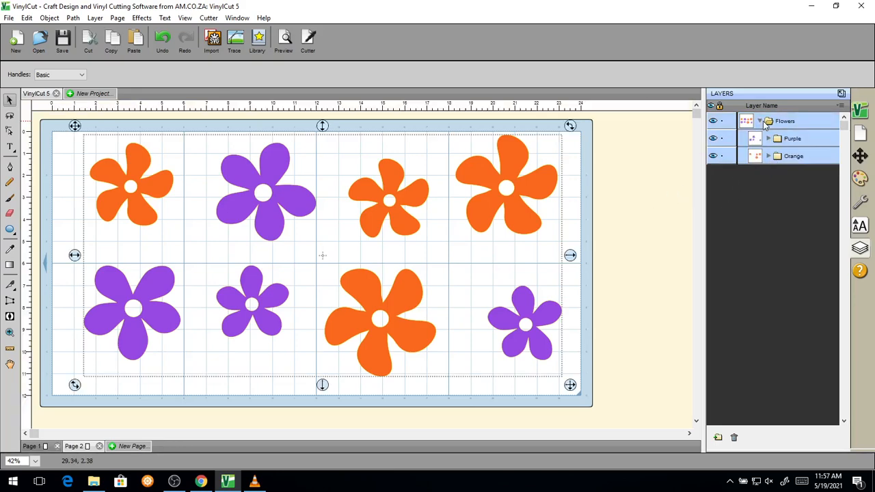
pyautogui.click(768, 139)
pyautogui.click(767, 138)
pyautogui.click(760, 121)
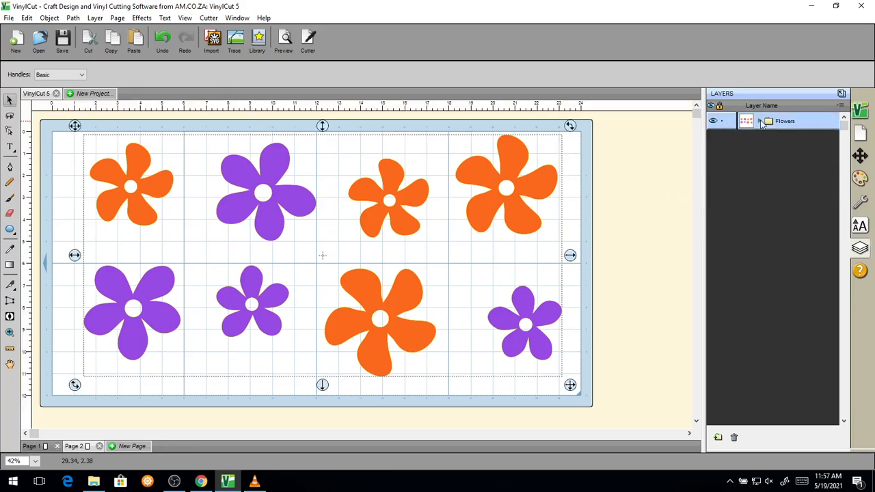
pyautogui.click(652, 185)
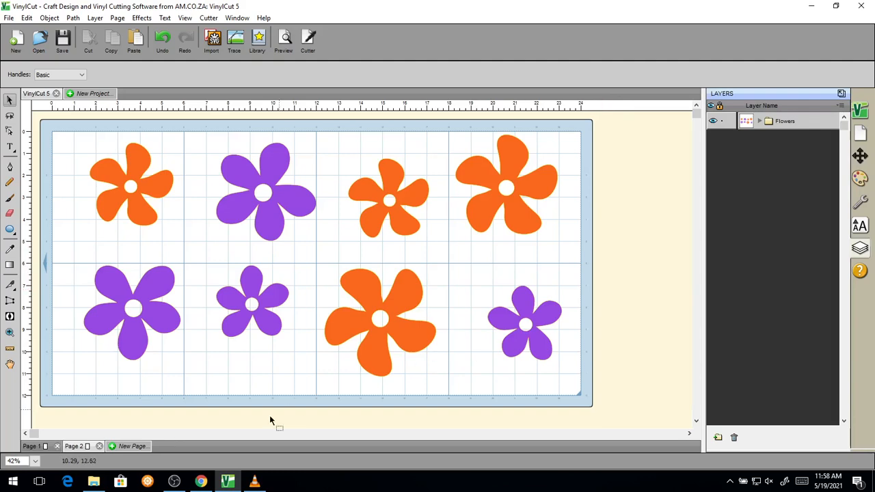
# Step: Switch to Chrome and view the softwaretraining.co.za home page with its address magnified
pyautogui.click(203, 482)
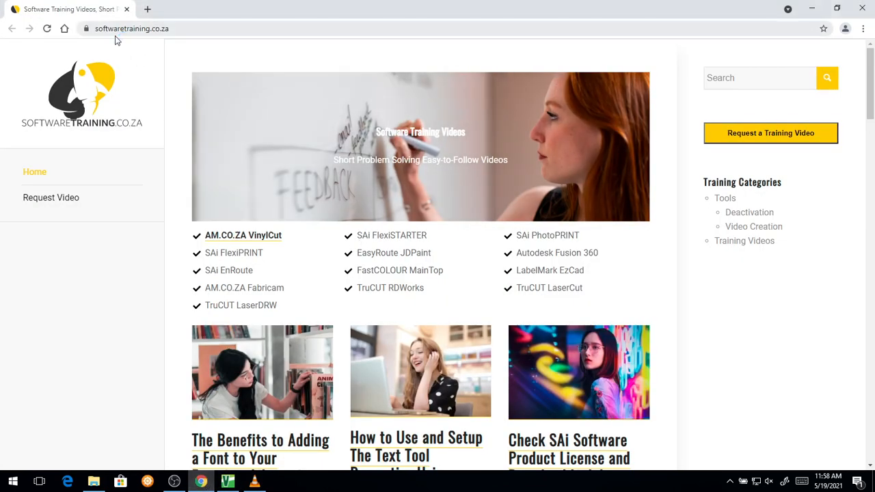
pyautogui.press('super+plus')
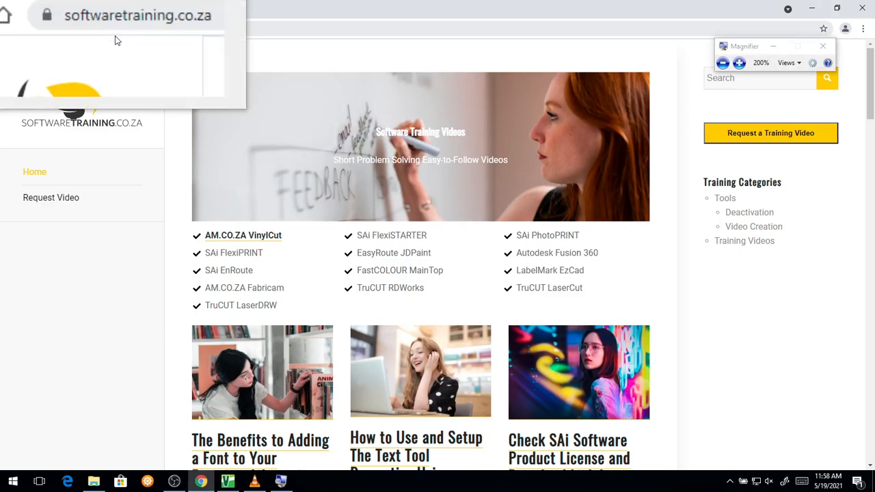
pyautogui.press('super+Escape')
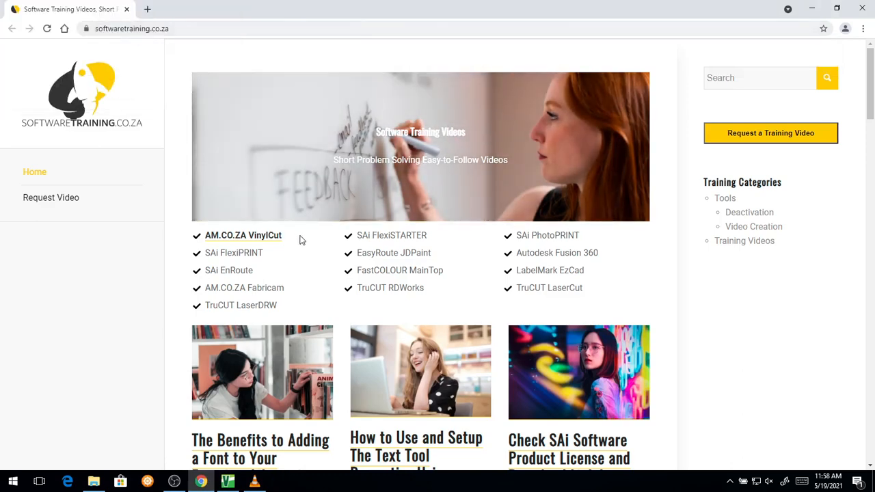